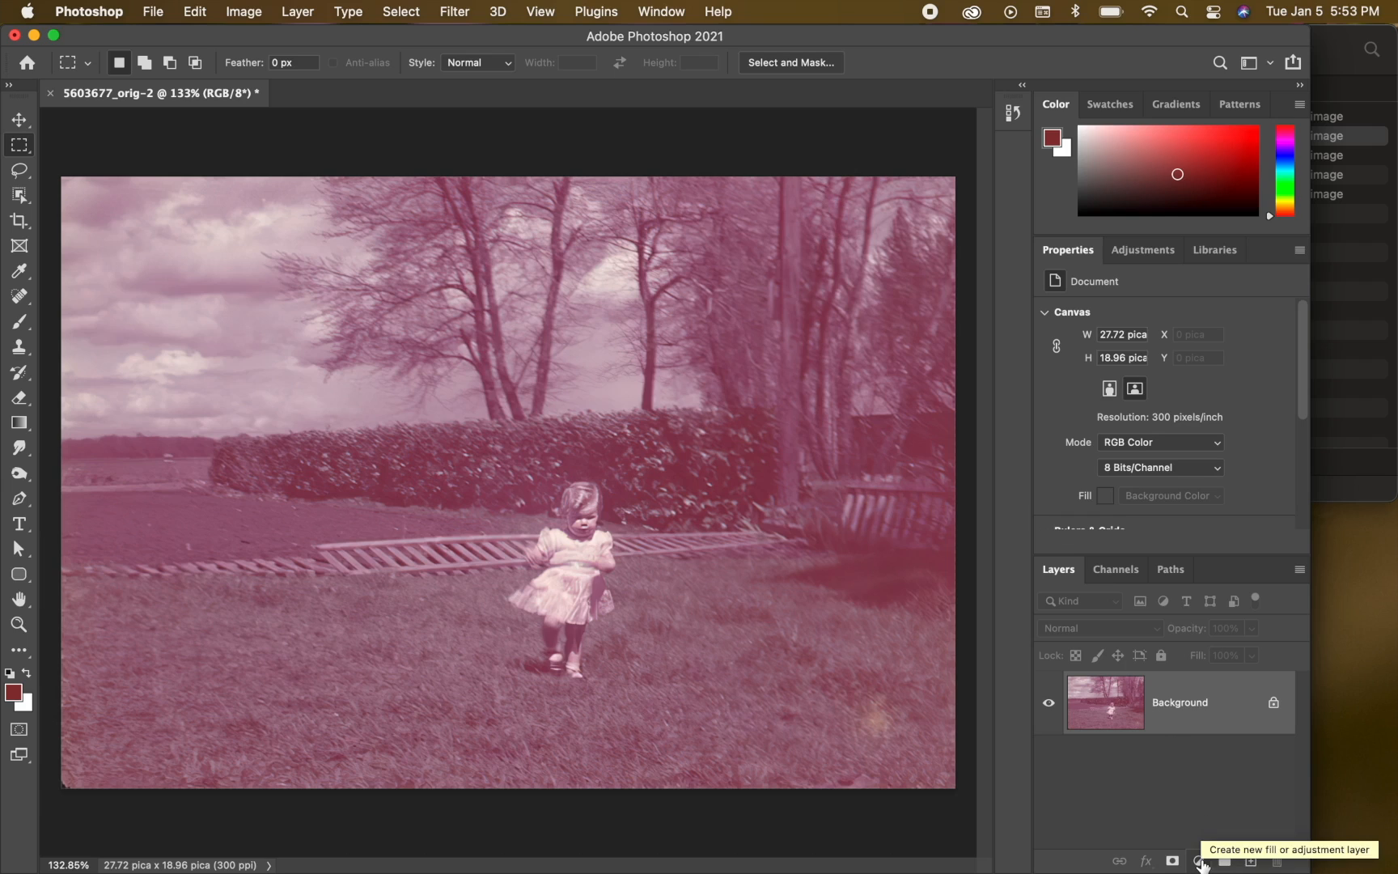
- Add a Curves adjustment layer above the Background and enlarge its properties area to show the whole curve graph
{"action": "left_click", "coordinate": [1201, 863]}
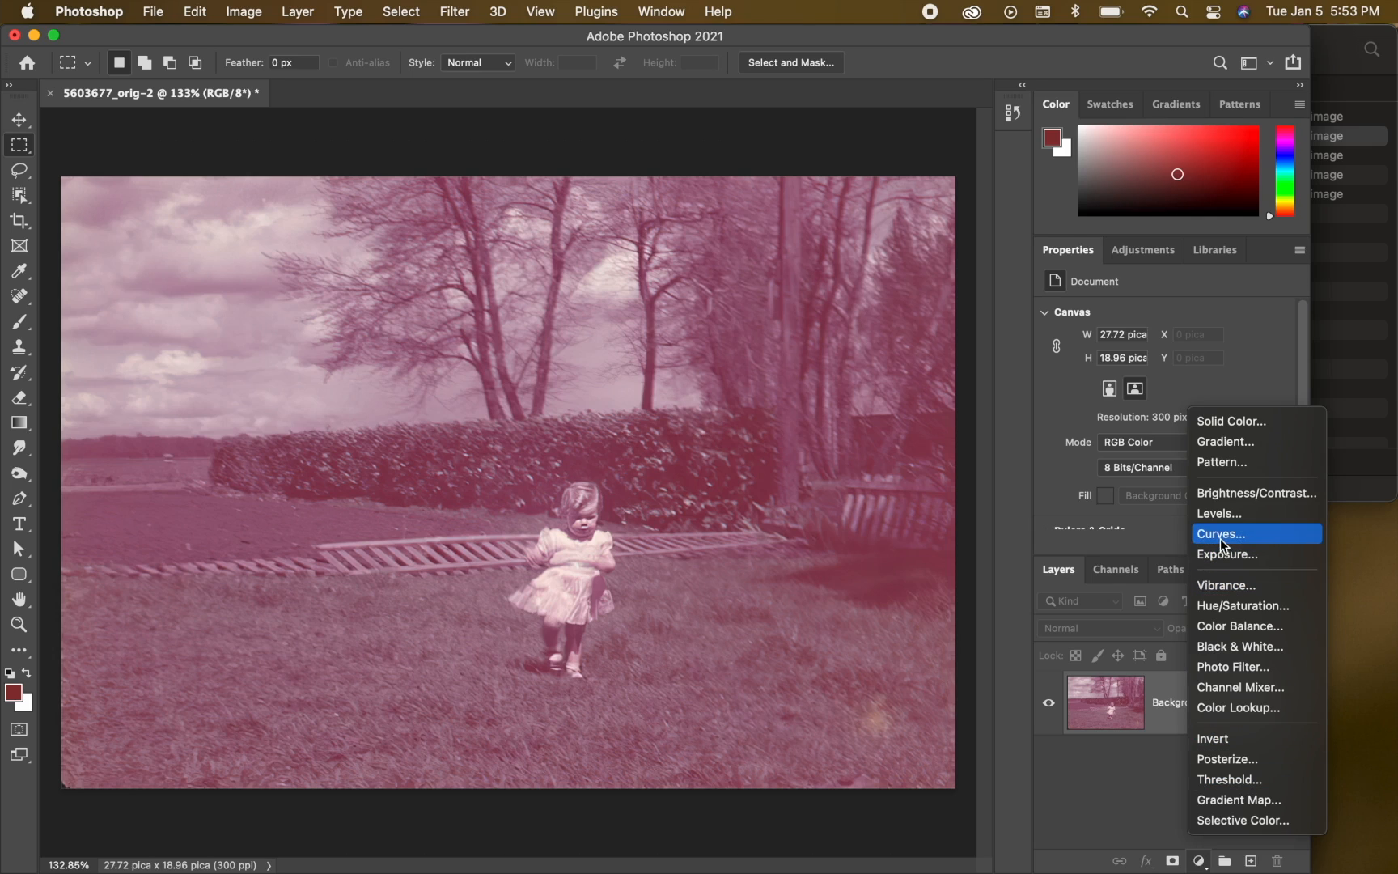
{"action": "left_click", "coordinate": [1223, 536]}
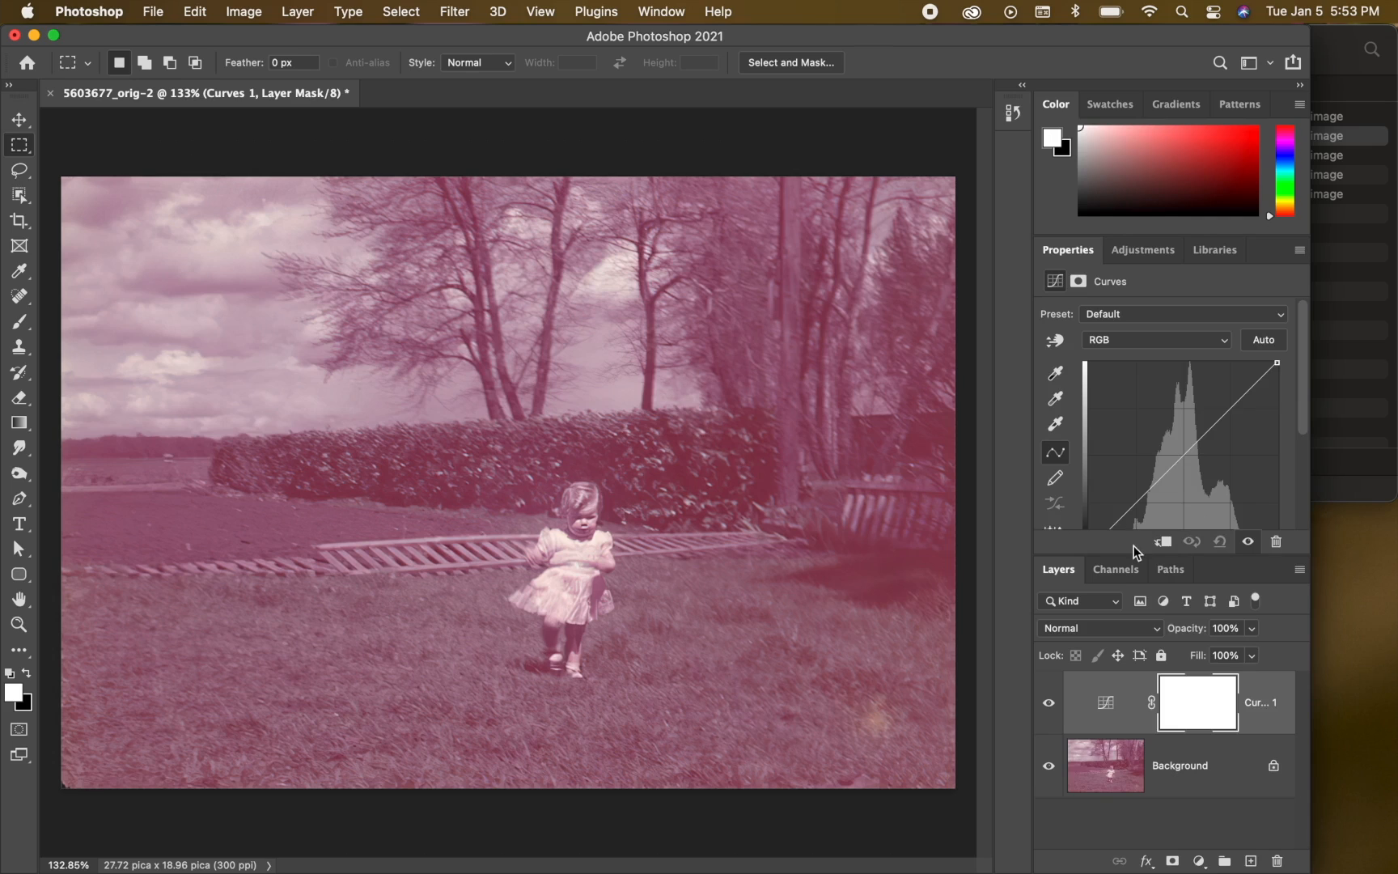
{"action": "left_click_drag", "start_coordinate": [1131, 557], "coordinate": [1139, 676]}
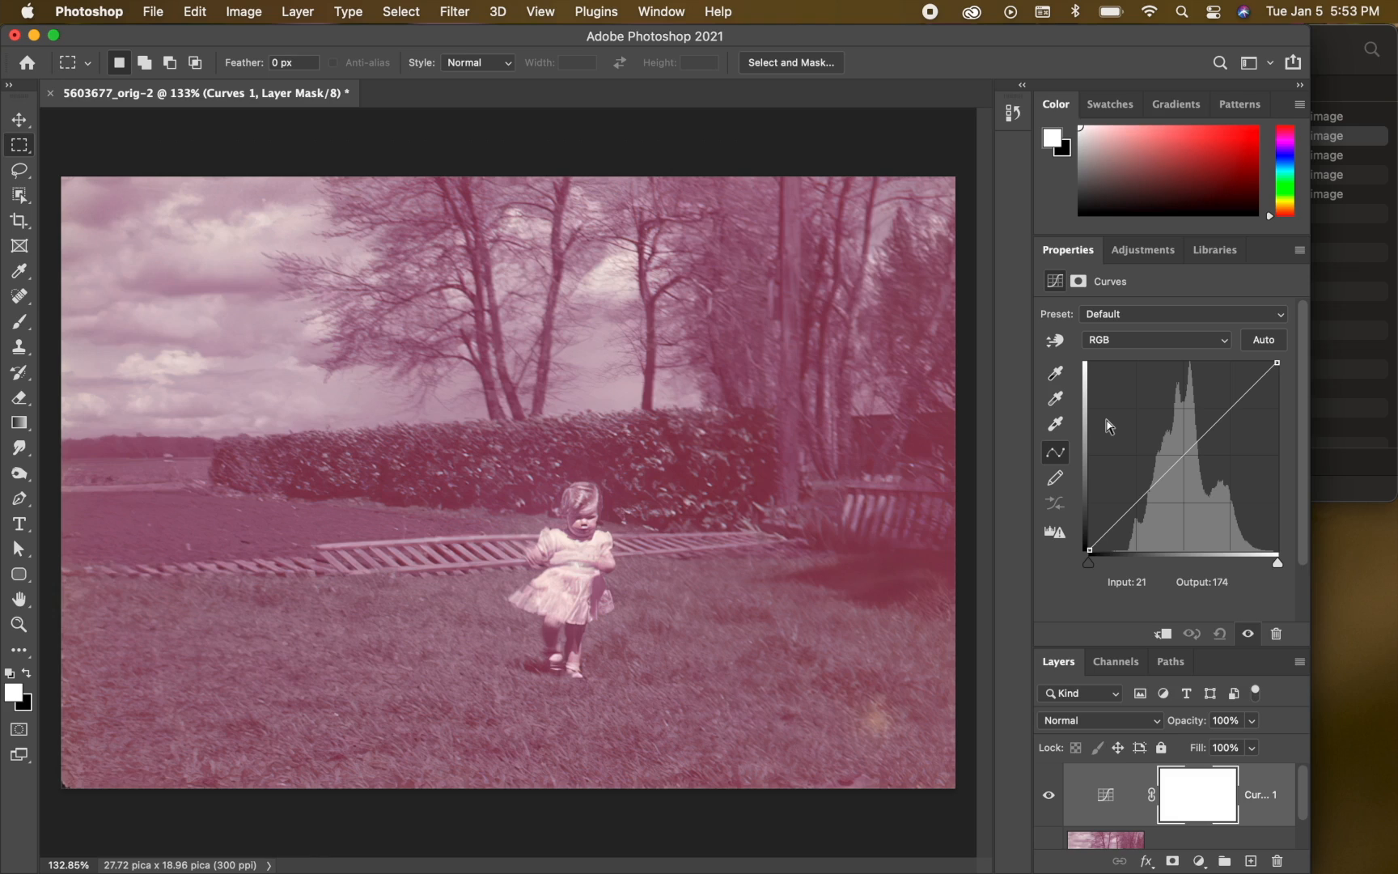
- Use on-image adjustment on the RGB curve to darken the hedge shadows from 77 to 34 and set the clouds' 194 tone to 202
{"action": "left_click", "coordinate": [1060, 345]}
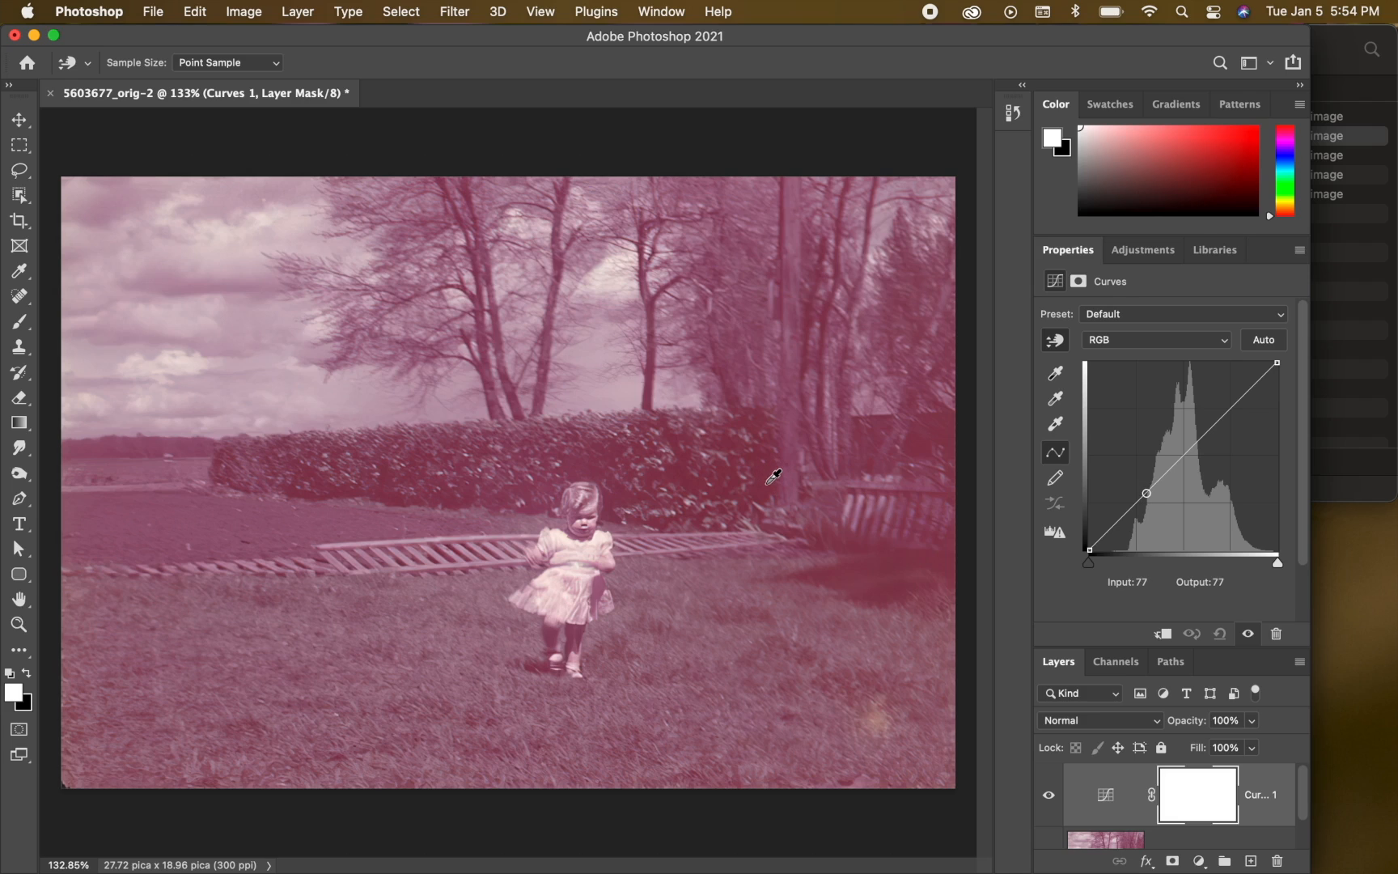
{"action": "left_click", "coordinate": [766, 482]}
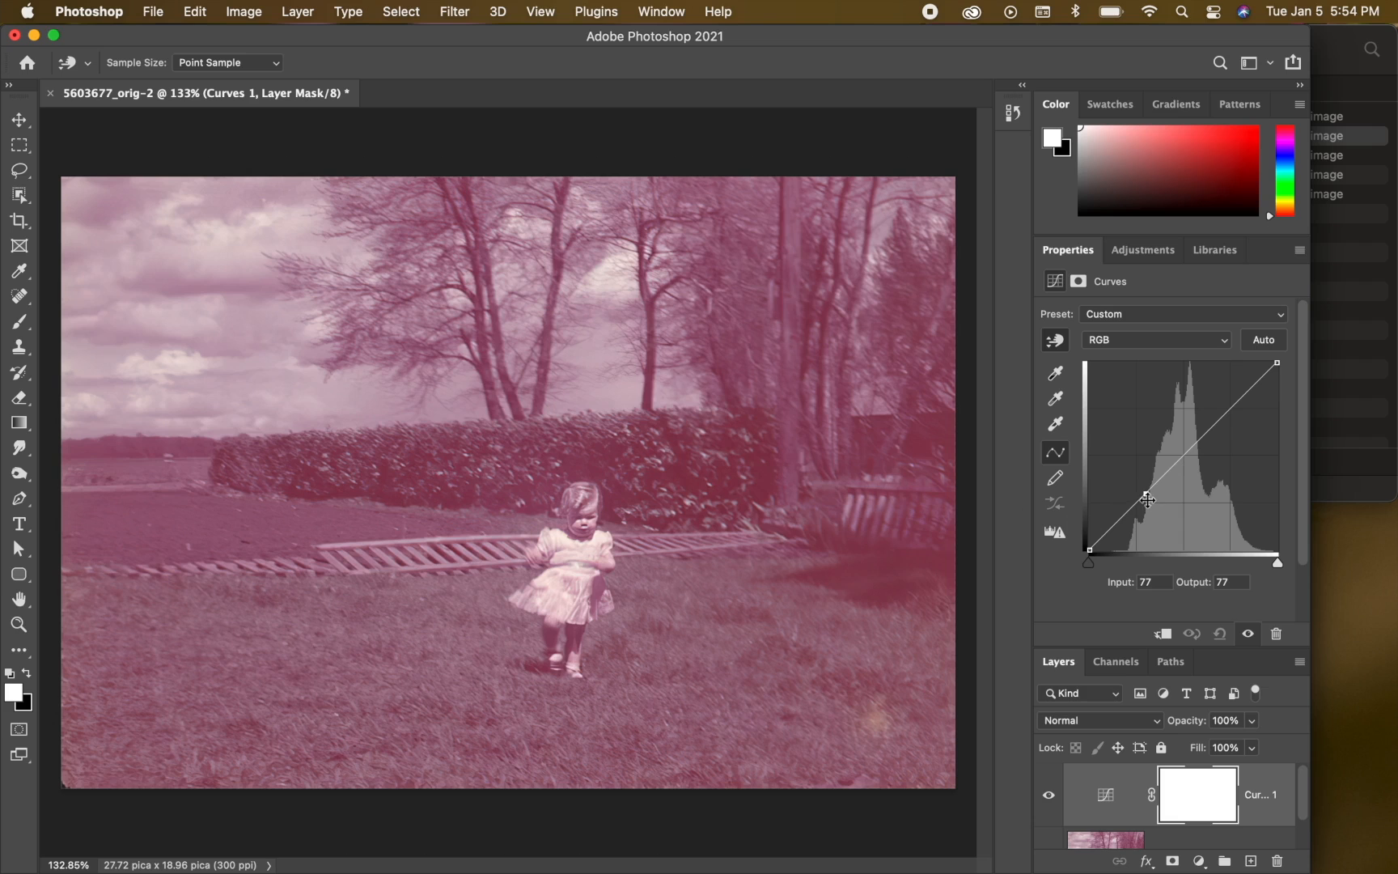
{"action": "left_click_drag", "start_coordinate": [1146, 495], "coordinate": [1218, 603]}
{"action": "left_click", "coordinate": [767, 482]}
{"action": "left_click_drag", "start_coordinate": [768, 483], "coordinate": [758, 526]}
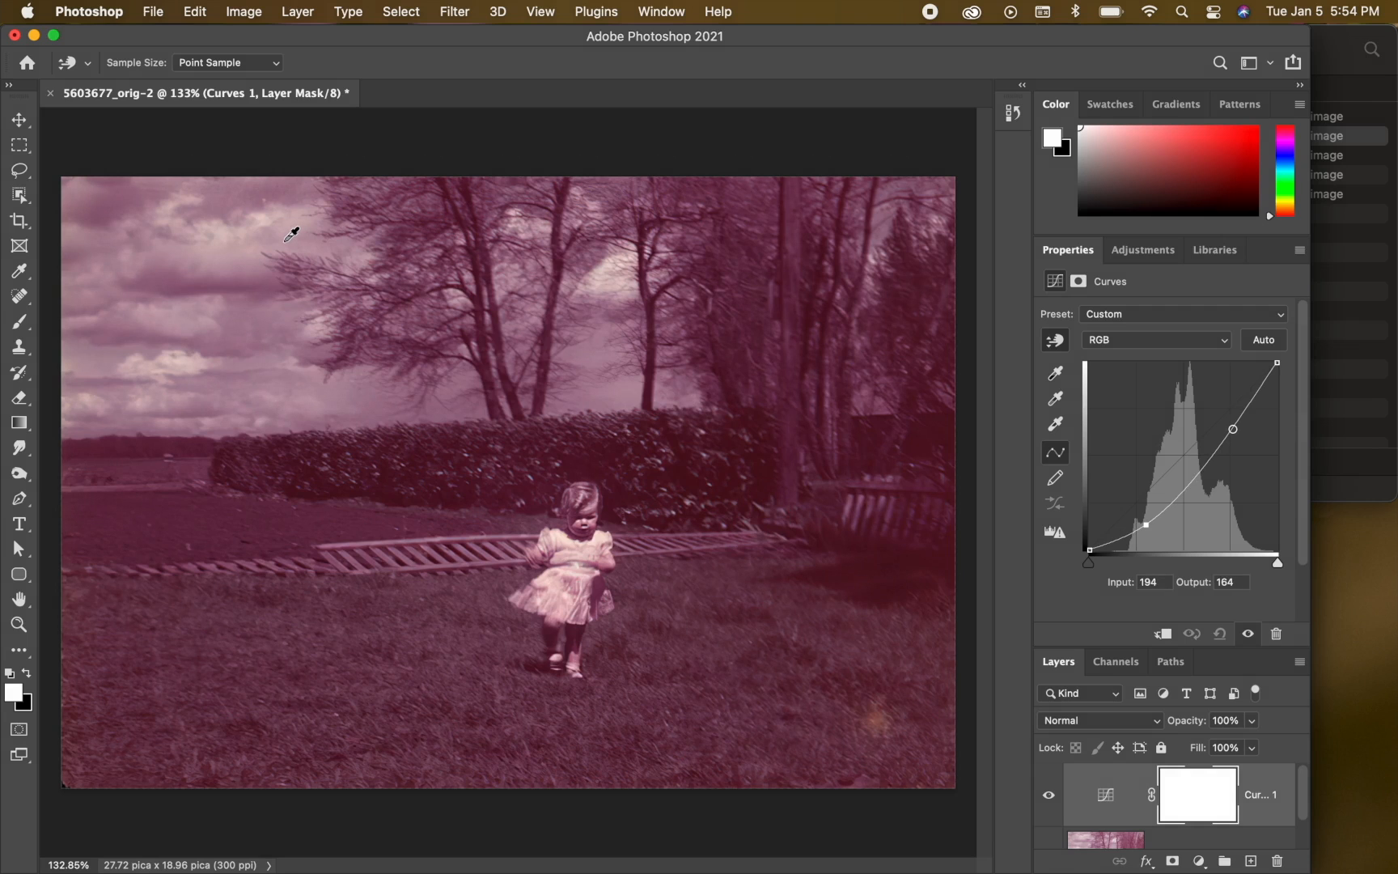
{"action": "left_click_drag", "start_coordinate": [291, 235], "coordinate": [289, 203]}
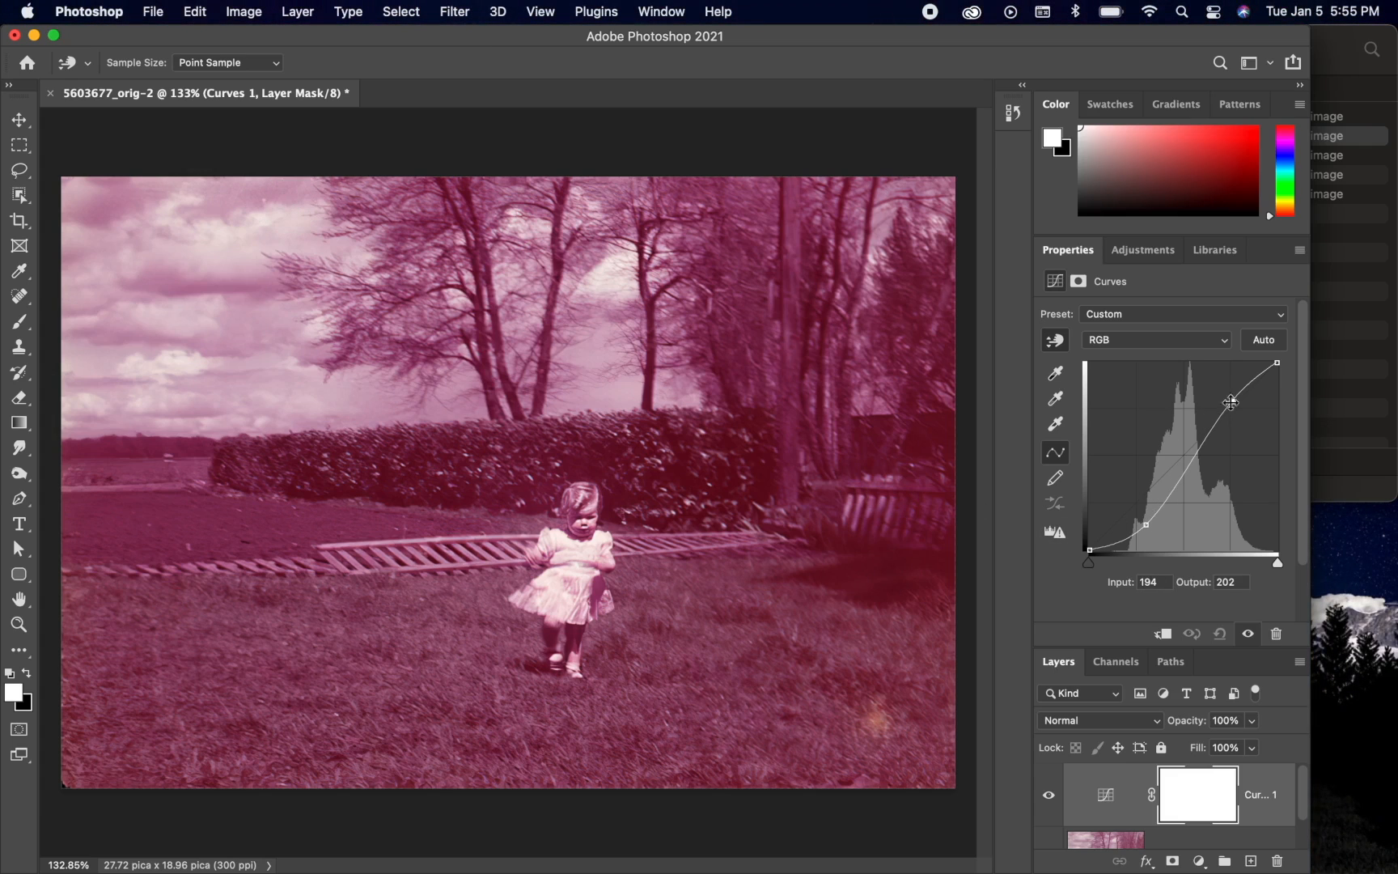
- In the Red channel curve, lower the midtone point at input 126 to output 92 and move the black point to input 91
{"action": "left_click", "coordinate": [1165, 338]}
{"action": "left_click", "coordinate": [1158, 358]}
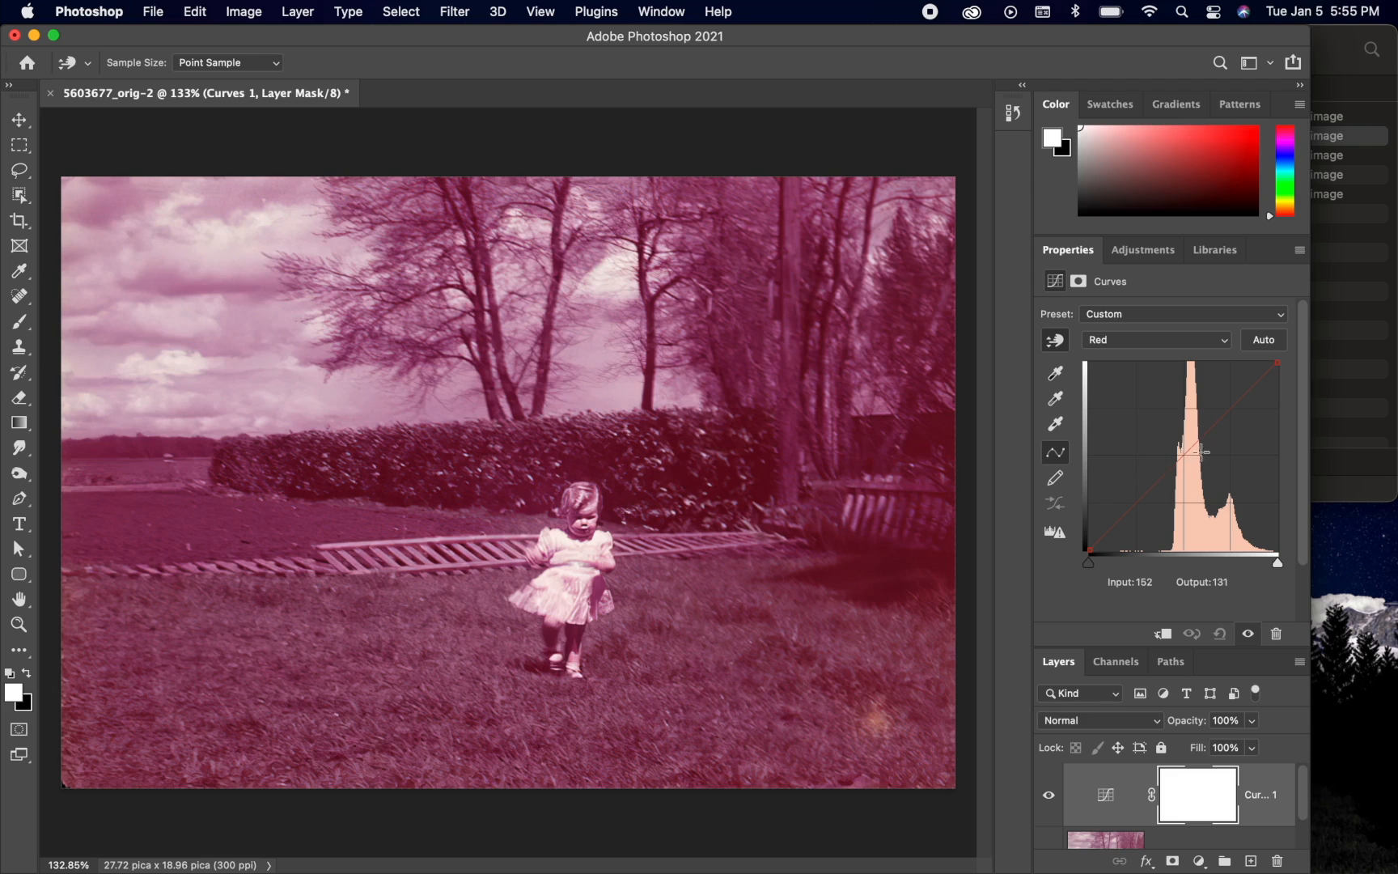
{"action": "left_click", "coordinate": [945, 402]}
{"action": "mouse_move", "coordinate": [945, 406]}
{"action": "left_mouse_down"}
{"action": "mouse_move", "coordinate": [942, 441]}
{"action": "mouse_move", "coordinate": [933, 365]}
{"action": "mouse_move", "coordinate": [954, 435]}
{"action": "left_mouse_up"}
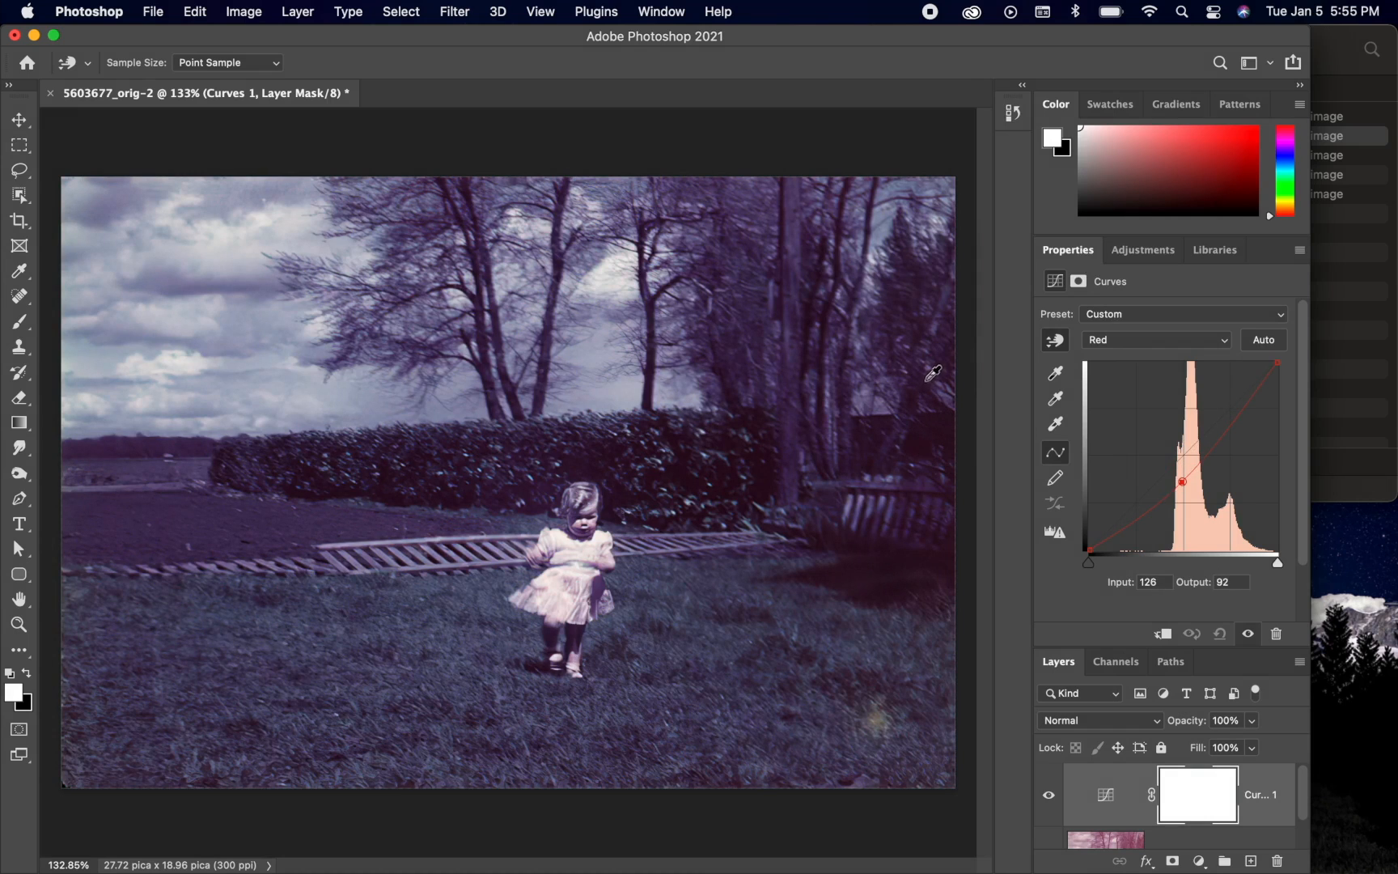
{"action": "left_click", "coordinate": [1090, 551]}
{"action": "left_click_drag", "start_coordinate": [1090, 551], "coordinate": [1158, 564]}
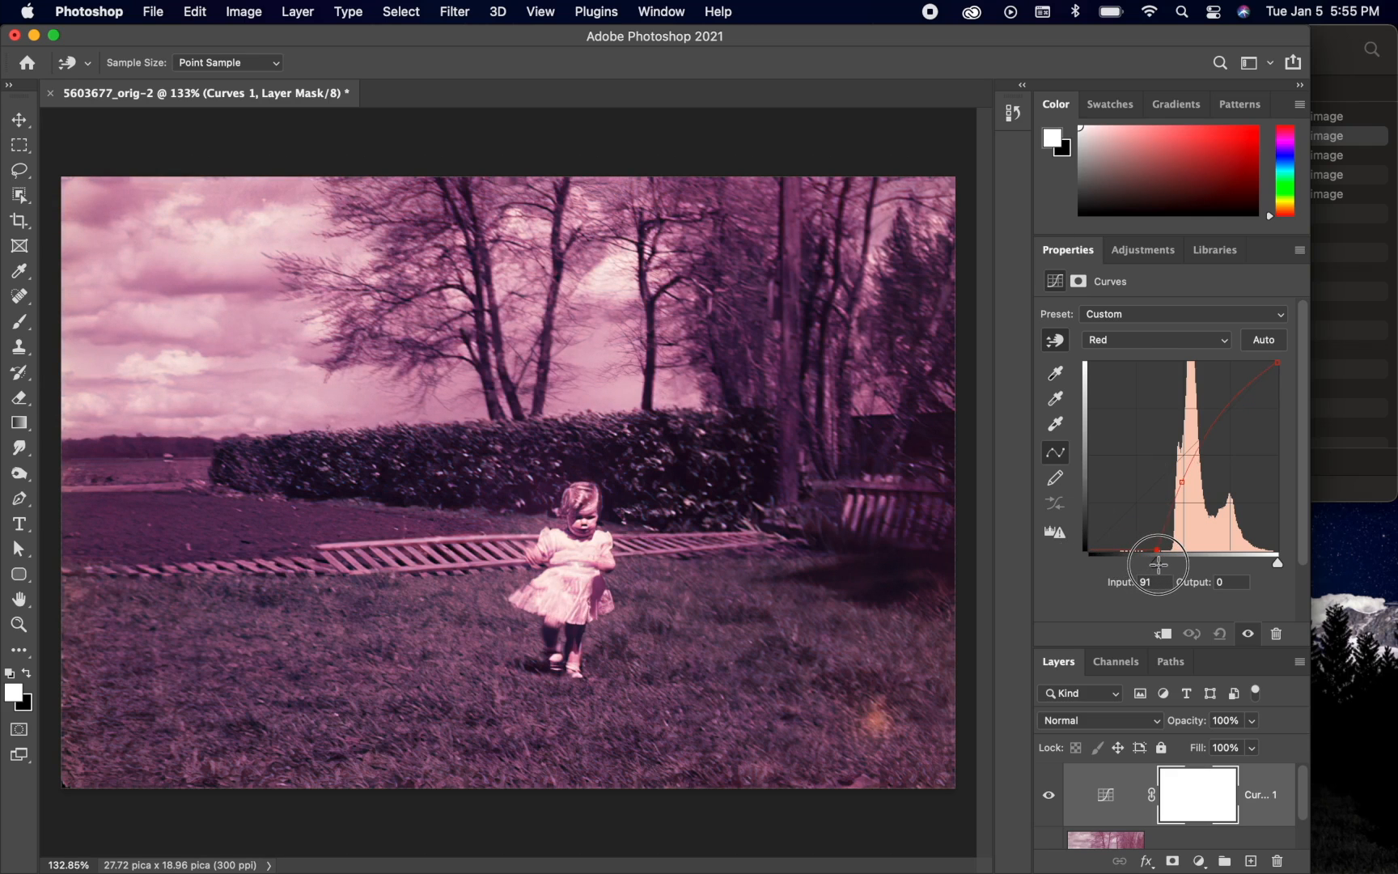
- Move the Green channel's black point to input 49, and move the Blue channel's black point inward as well
{"action": "left_click", "coordinate": [1153, 343]}
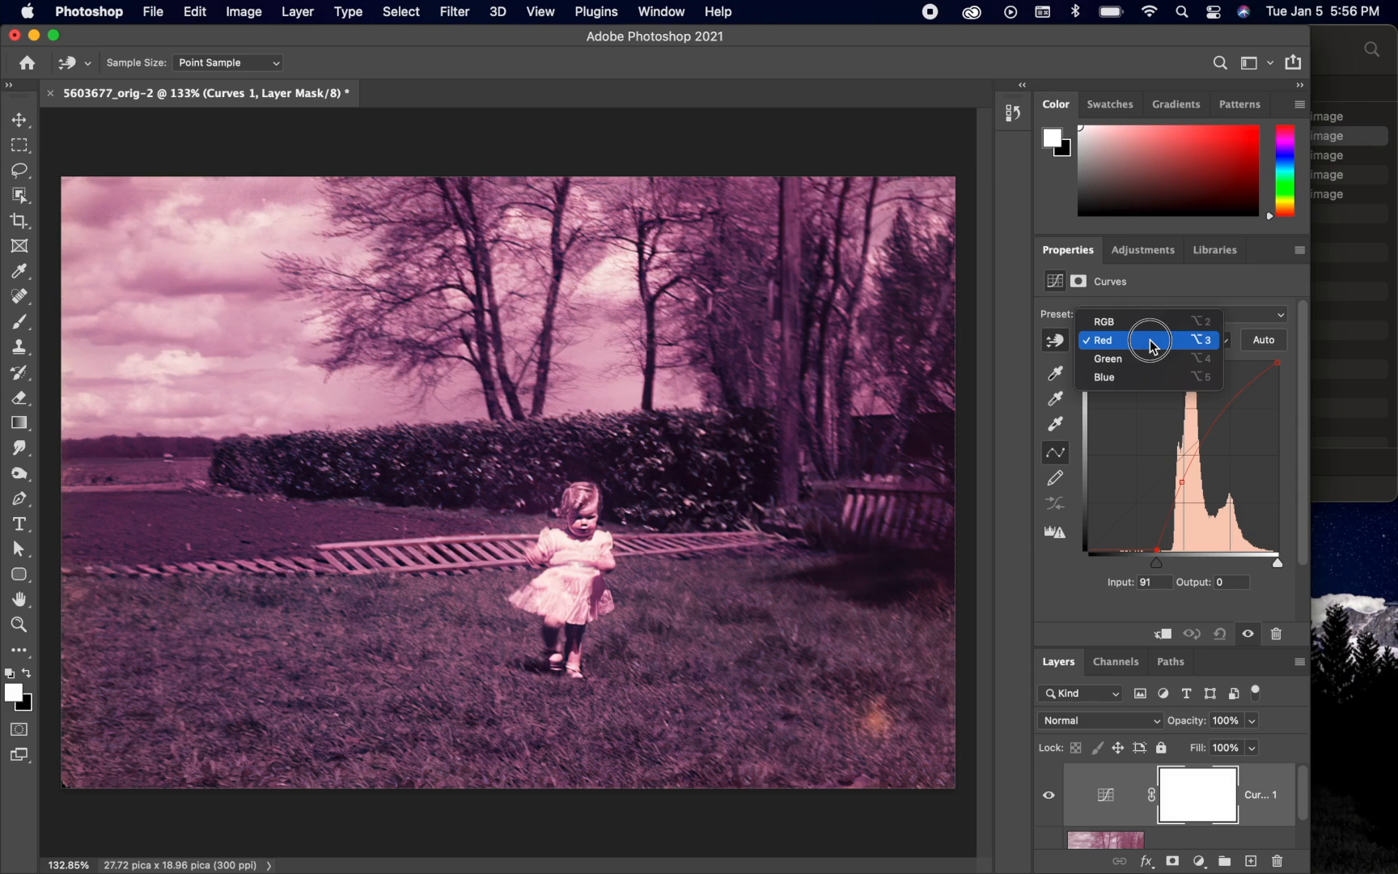
{"action": "left_click", "coordinate": [1145, 358]}
{"action": "left_click_drag", "start_coordinate": [1090, 550], "coordinate": [1127, 560]}
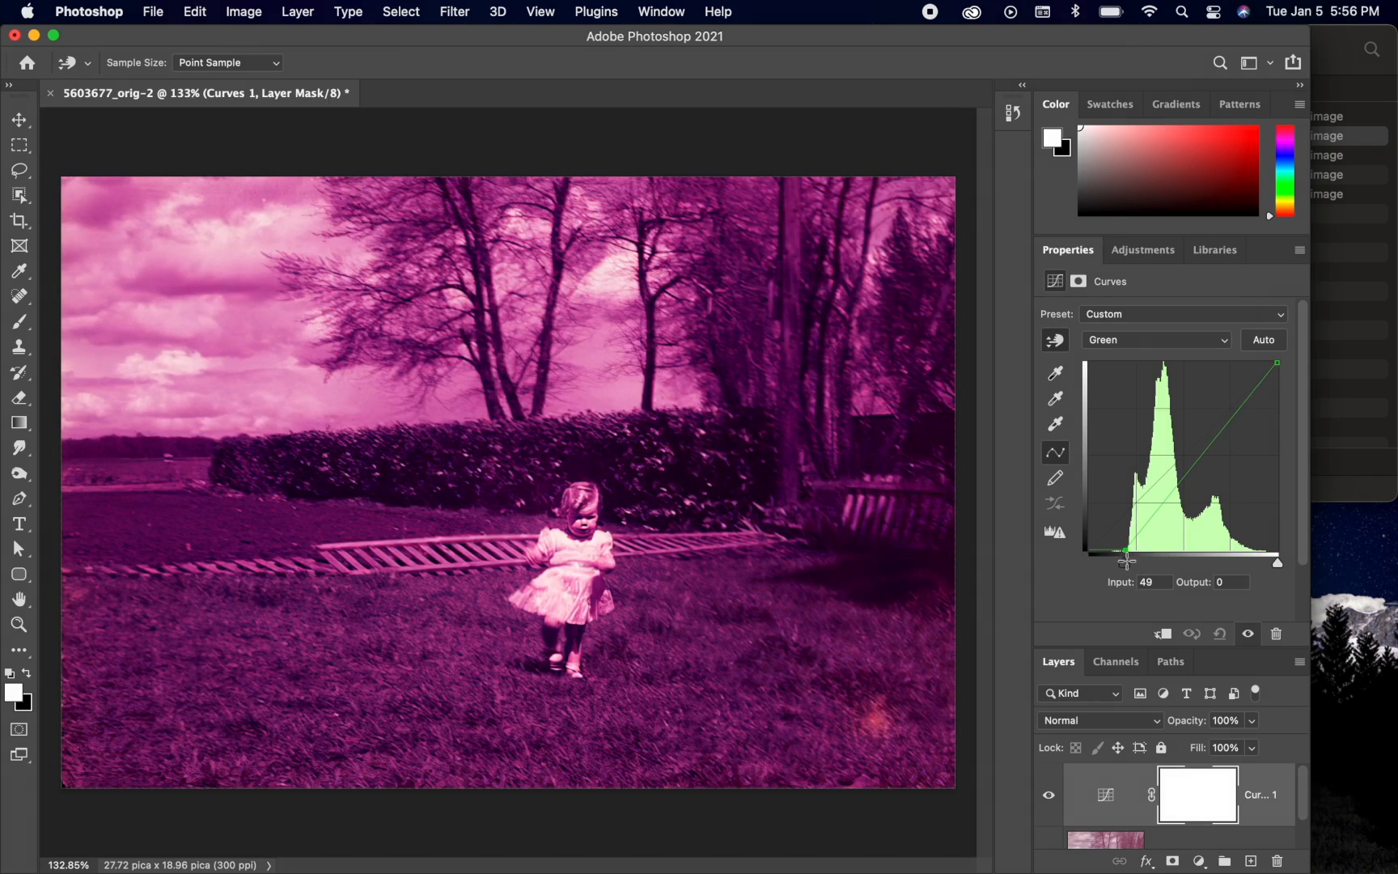
{"action": "left_click", "coordinate": [1136, 341]}
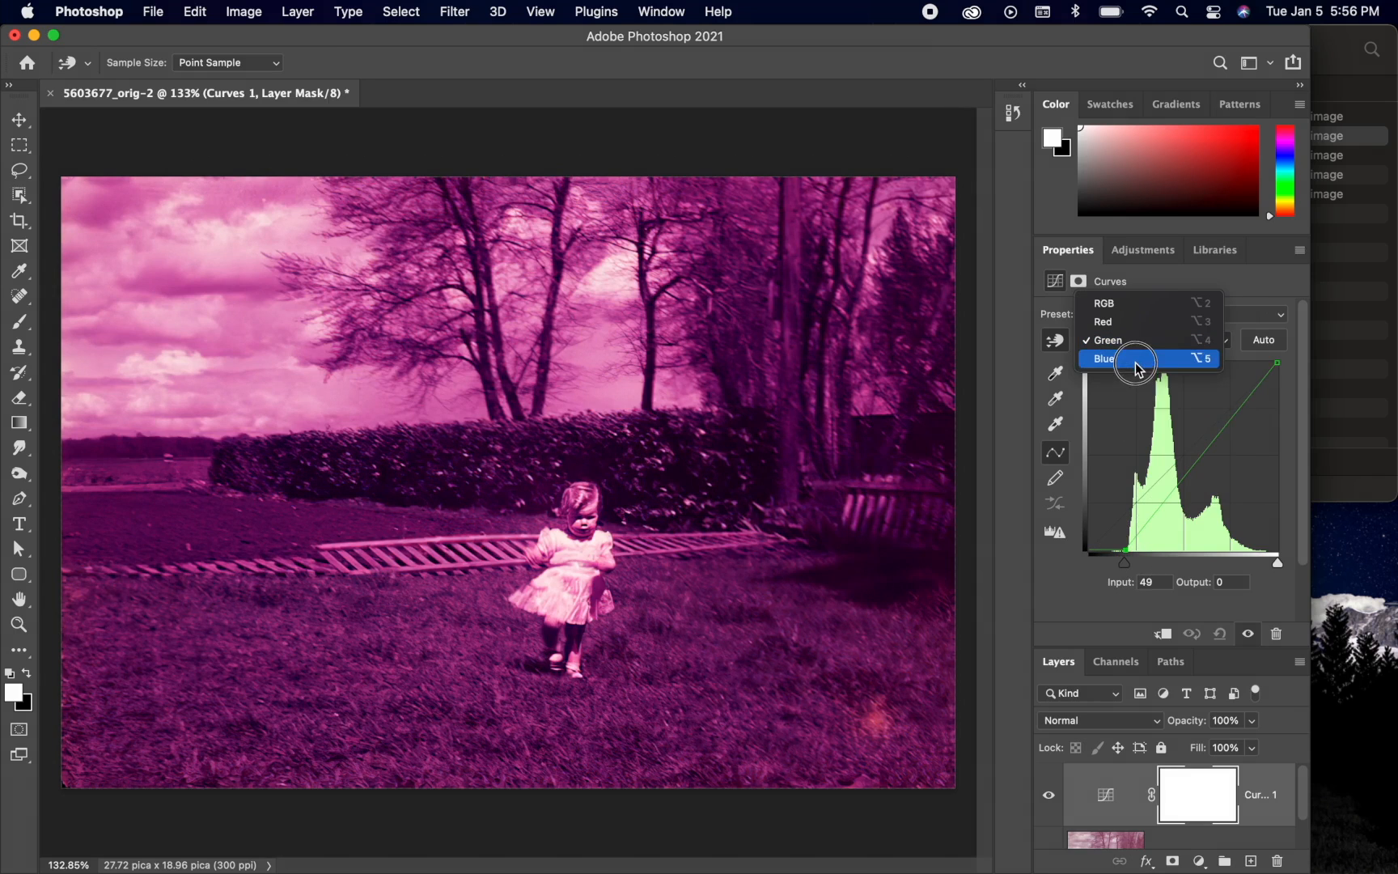
{"action": "left_click", "coordinate": [1138, 364]}
{"action": "left_click_drag", "start_coordinate": [1092, 557], "coordinate": [1144, 564]}
- Return to the Red channel curve and move its midtone point to input 143, output 70
{"action": "left_click", "coordinate": [1175, 344]}
{"action": "left_click", "coordinate": [1168, 322]}
{"action": "left_click", "coordinate": [1154, 338]}
{"action": "left_click", "coordinate": [1154, 324]}
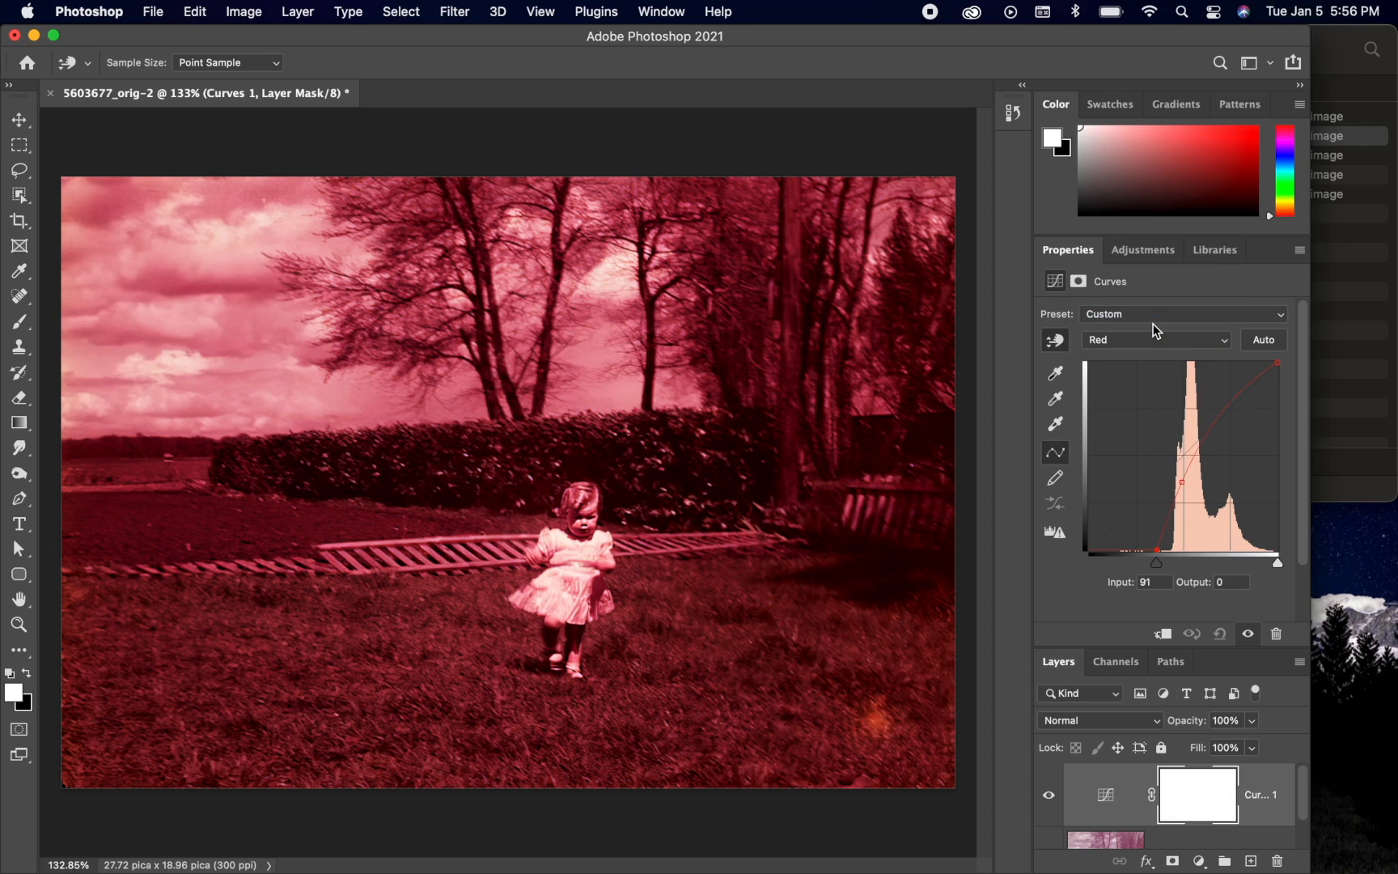
{"action": "left_click", "coordinate": [1182, 484]}
{"action": "left_click_drag", "start_coordinate": [1182, 483], "coordinate": [1194, 498]}
- On the composite RGB curve, set the upper point to input 135, output 166 and the shadow point to input 36, output 38
{"action": "left_click", "coordinate": [1163, 341]}
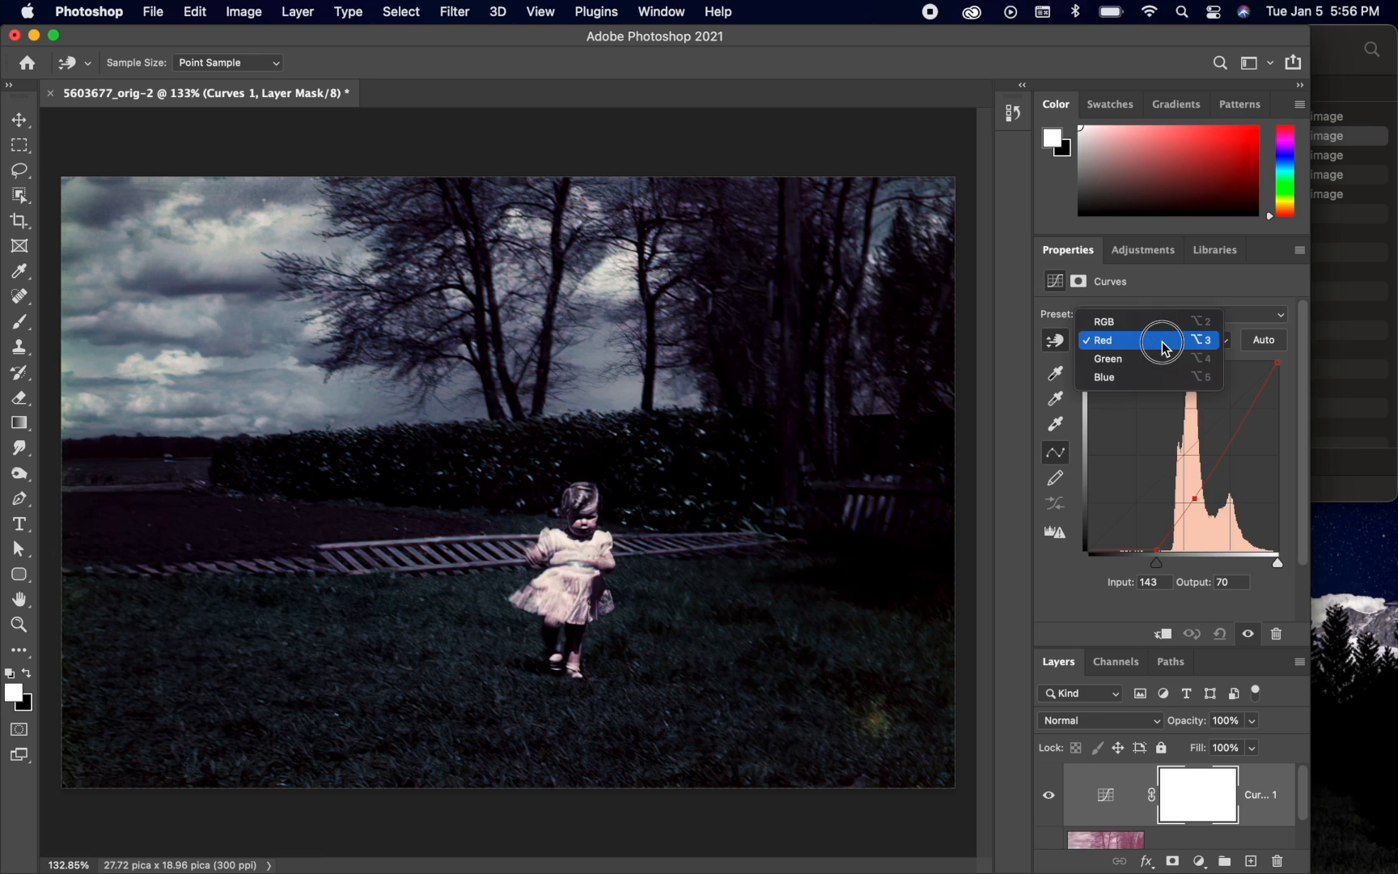
{"action": "left_click", "coordinate": [1159, 324]}
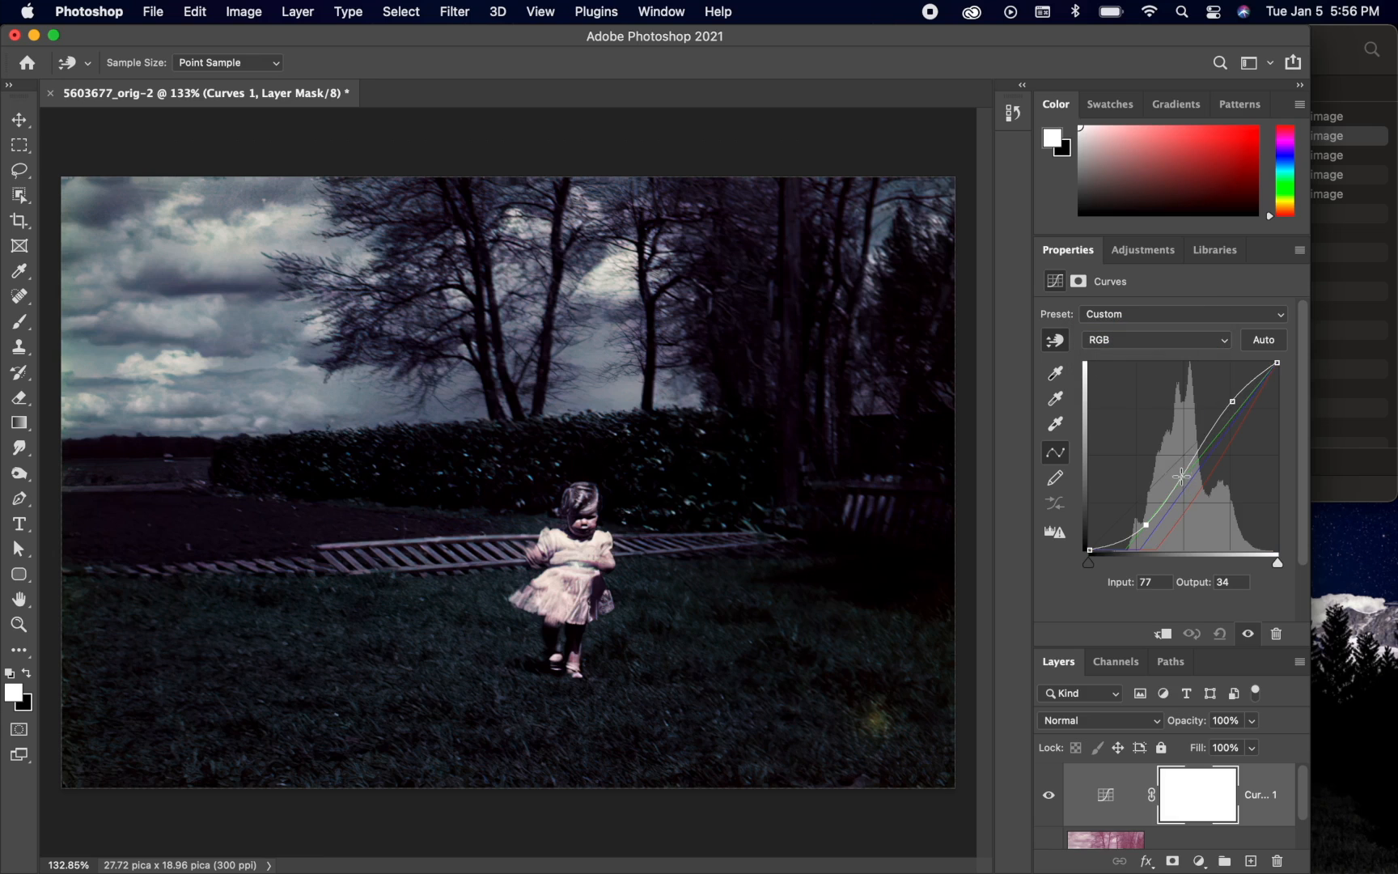
{"action": "left_click_drag", "start_coordinate": [1146, 524], "coordinate": [1127, 542]}
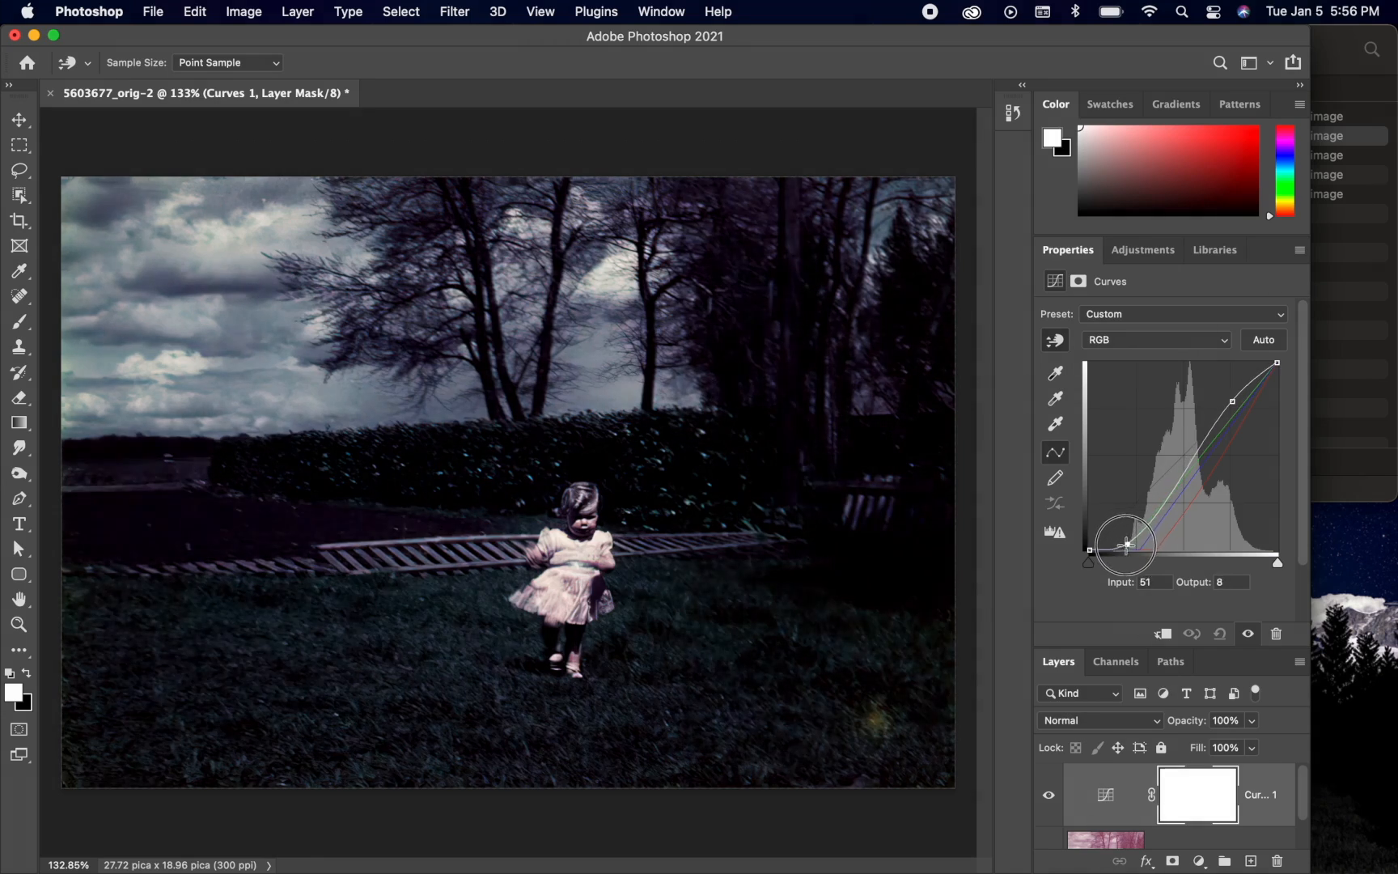
{"action": "left_click", "coordinate": [1233, 402]}
{"action": "left_click_drag", "start_coordinate": [1232, 402], "coordinate": [1189, 428]}
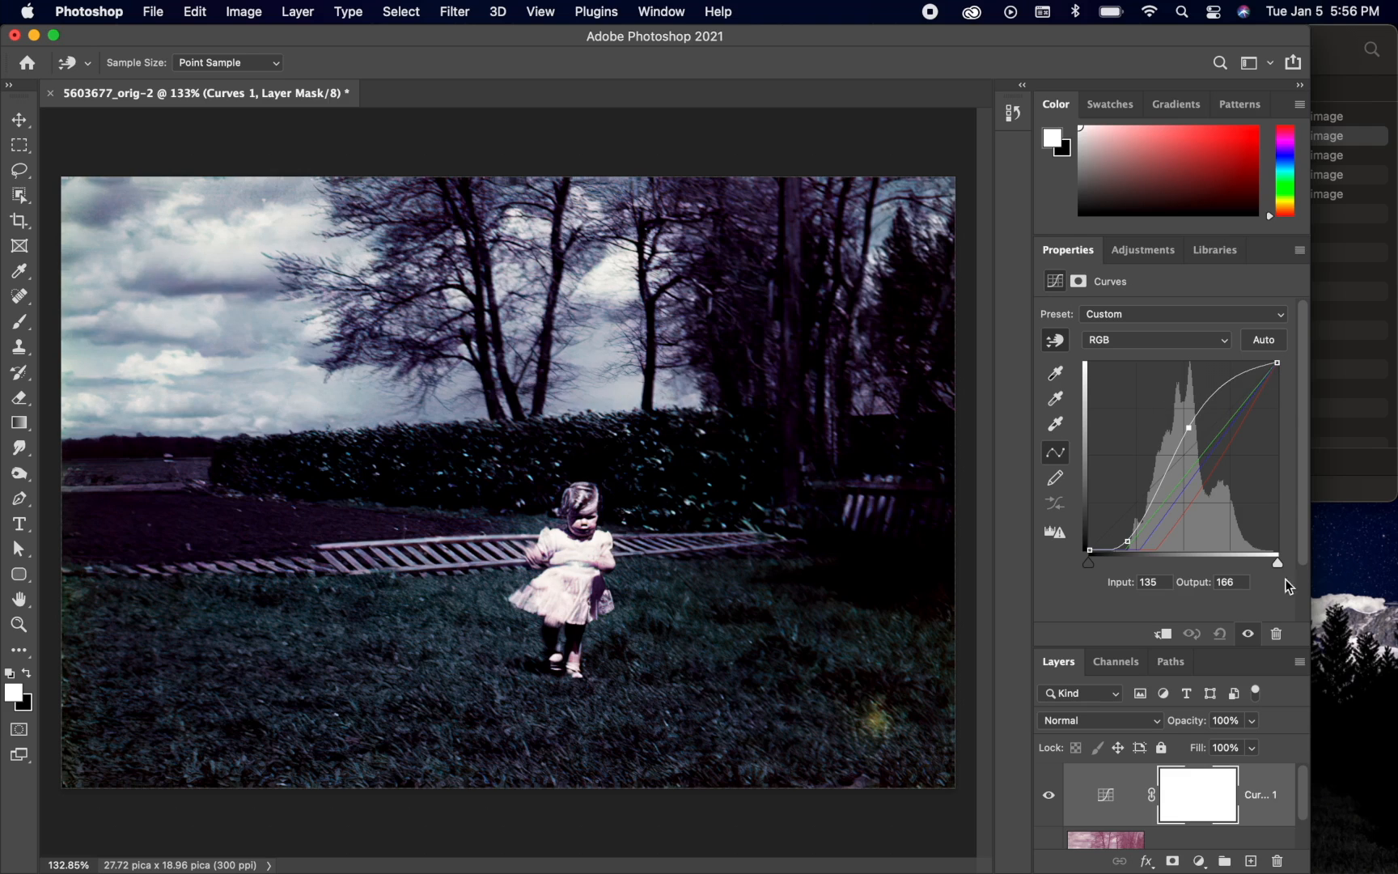
{"action": "mouse_move", "coordinate": [1280, 560]}
{"action": "left_mouse_down"}
{"action": "mouse_move", "coordinate": [1242, 564]}
{"action": "mouse_move", "coordinate": [1280, 562]}
{"action": "left_mouse_up"}
{"action": "mouse_move", "coordinate": [1128, 542]}
{"action": "left_mouse_down"}
{"action": "mouse_move", "coordinate": [1105, 530]}
{"action": "mouse_move", "coordinate": [1116, 524]}
{"action": "left_mouse_up"}
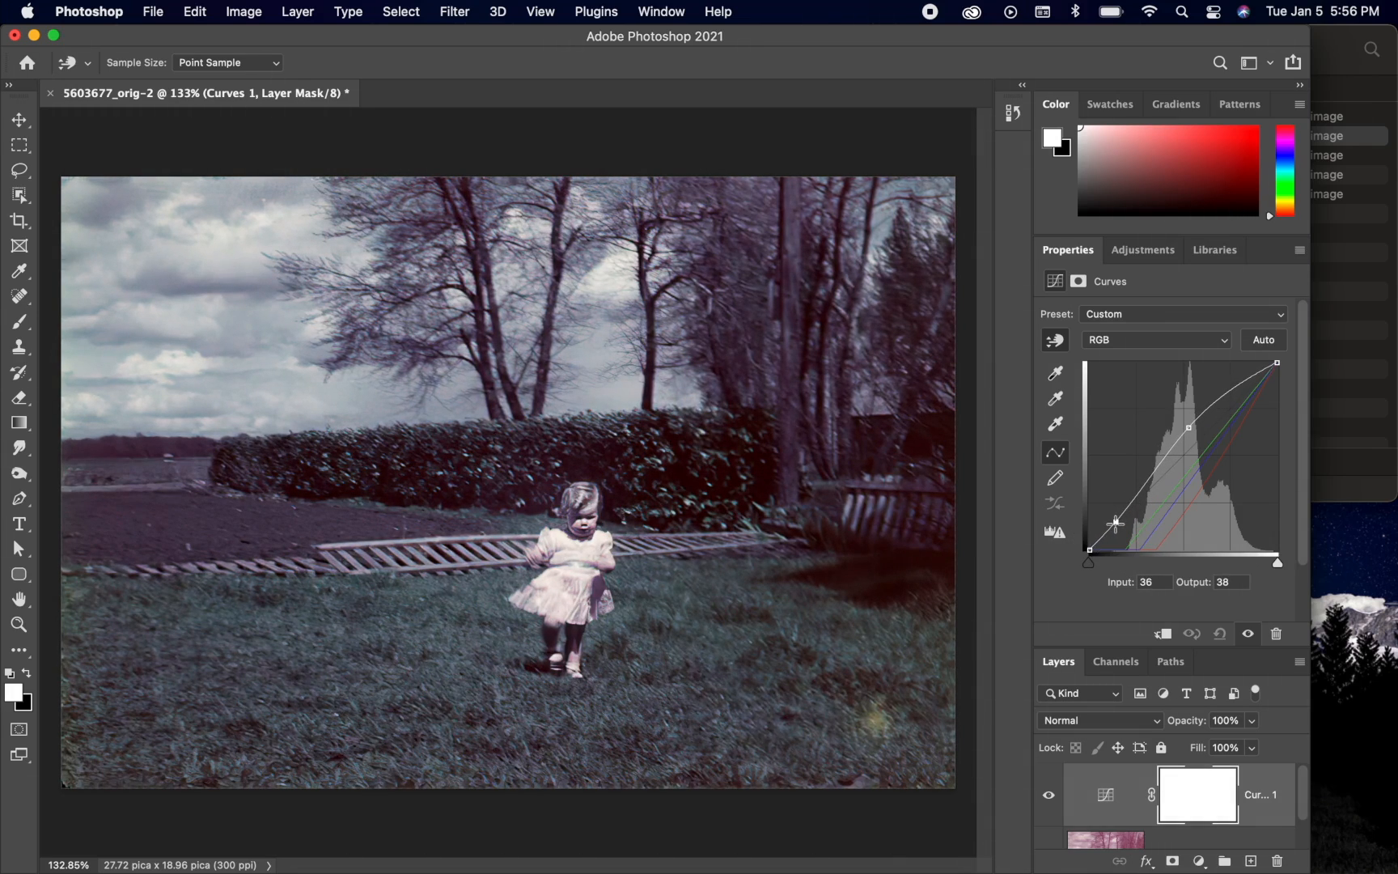